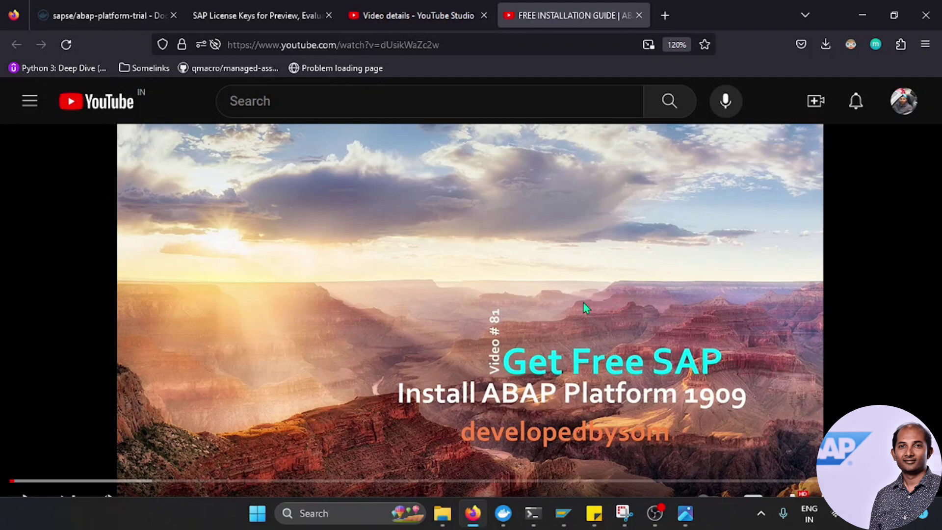
Step: Return to the Docker Hub sapse/abap-platform-trial page
key(alt+Tab)
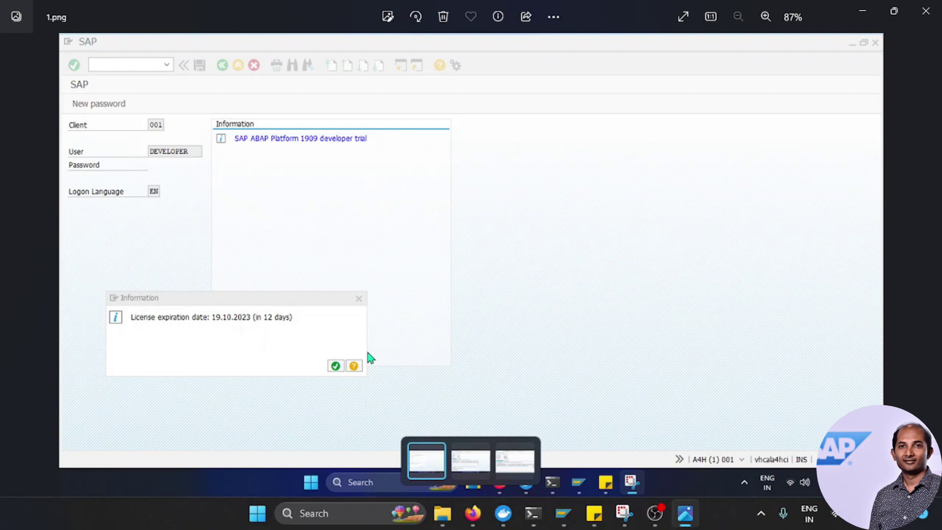
click(472, 513)
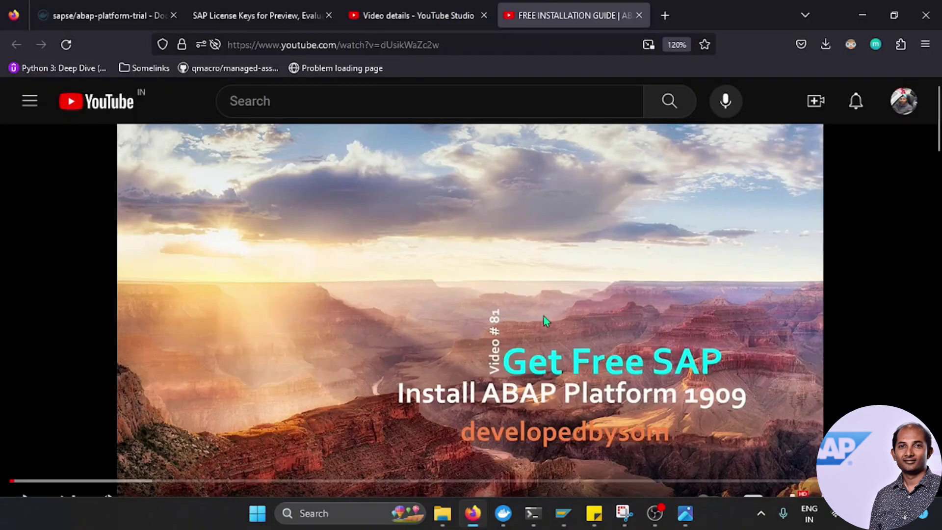
click(113, 16)
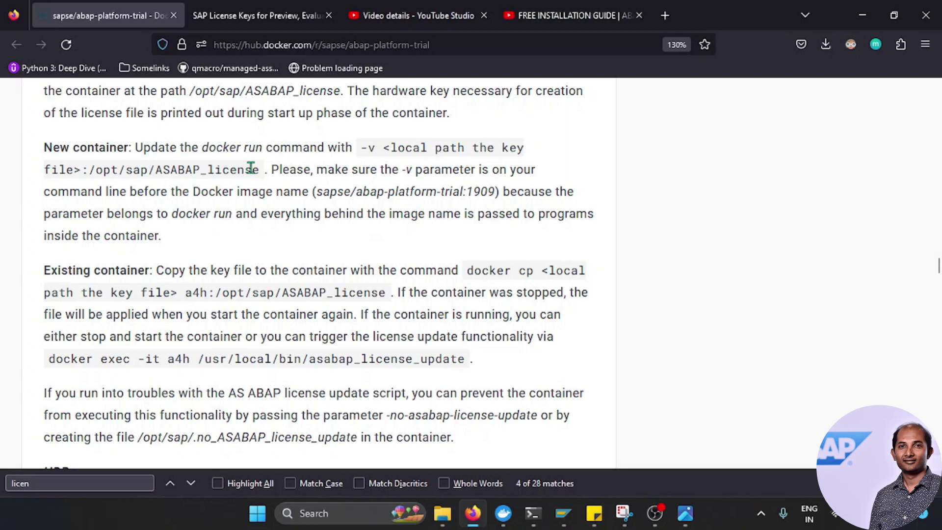
Step: Highlight the New container and Existing container license paragraphs
drag(265, 170, 42, 147)
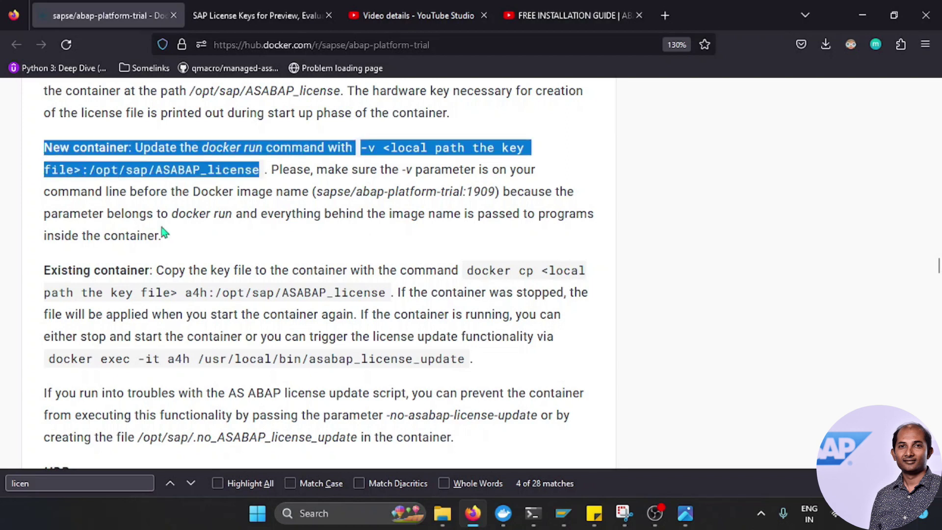
click(201, 215)
drag(45, 270, 148, 271)
click(180, 289)
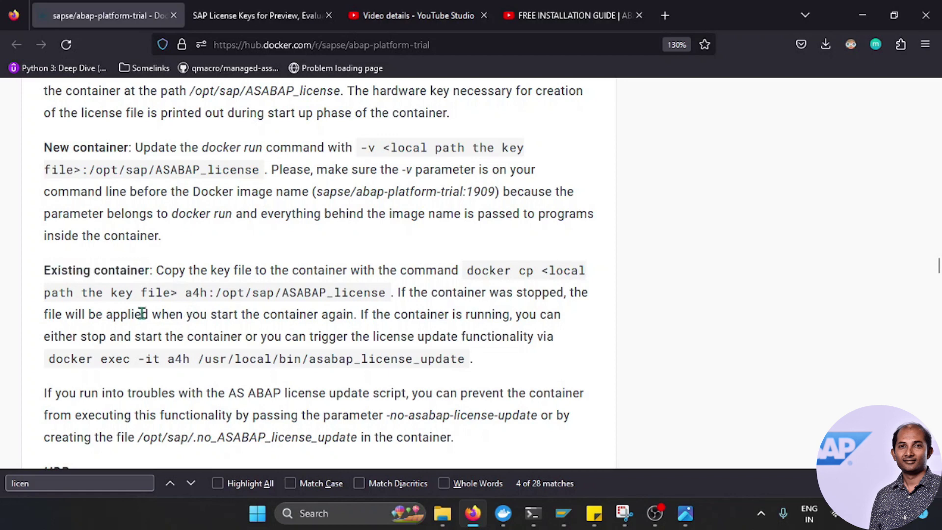
Step: Highlight the license update command path and both license instruction paragraphs together
drag(169, 359, 394, 360)
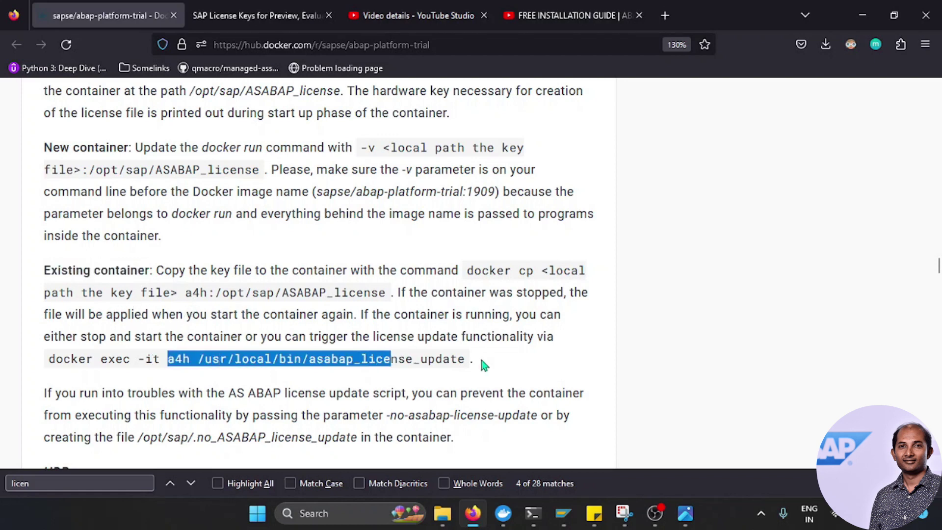
click(469, 363)
drag(469, 365, 34, 148)
click(315, 237)
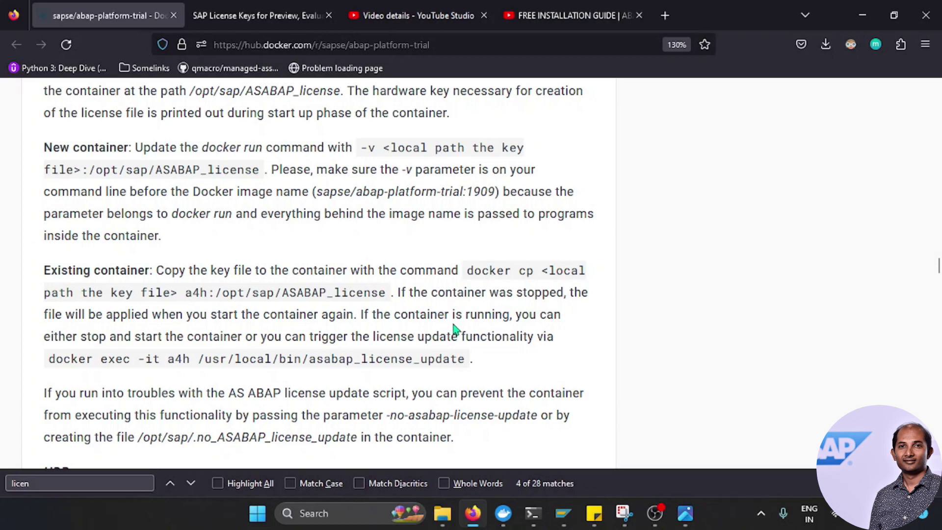
click(266, 22)
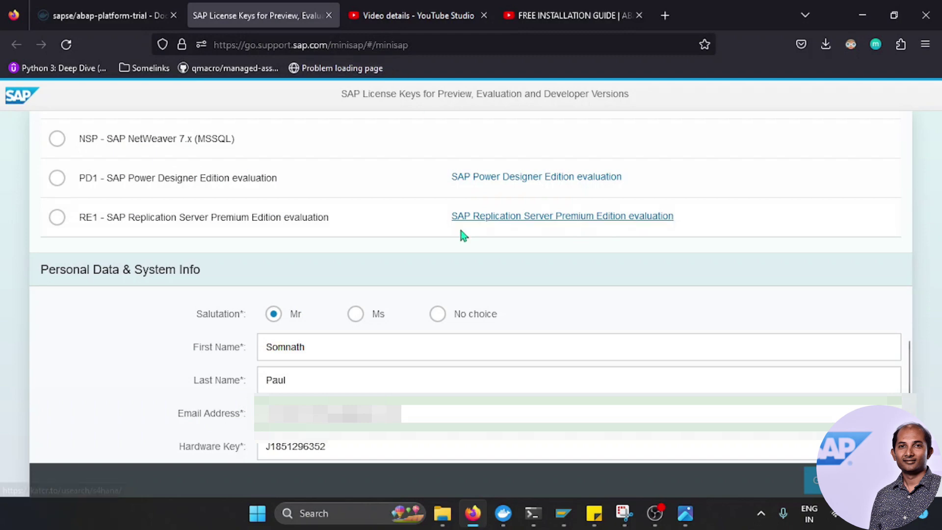
Step: Scroll the license request form through the A4H system entry, Personal Data and License Agreement
scroll(460, 233, up, 10)
scroll(460, 265, up, 4)
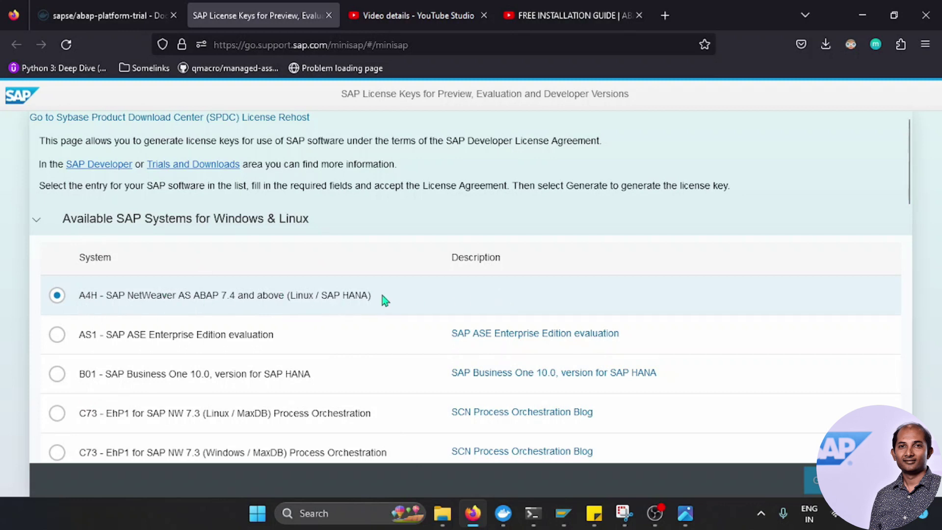
scroll(430, 300, down, 15)
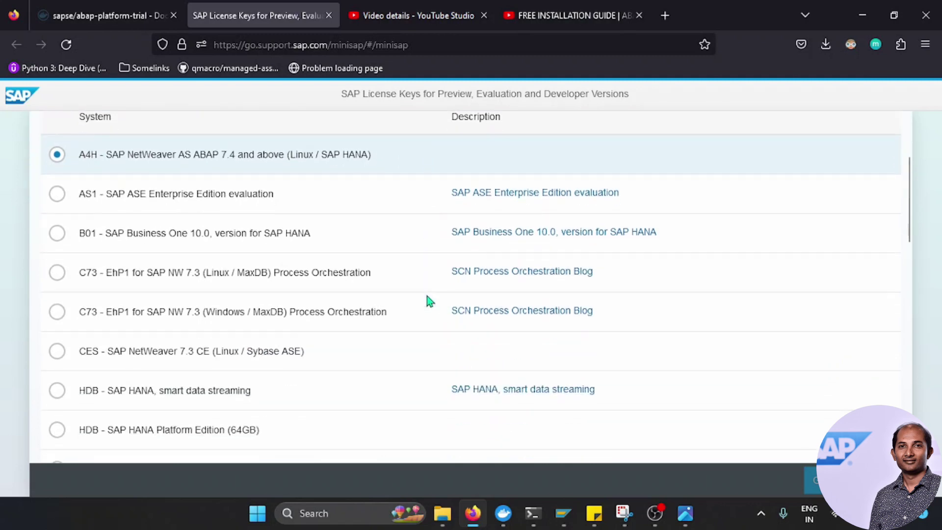
scroll(430, 301, down, 2)
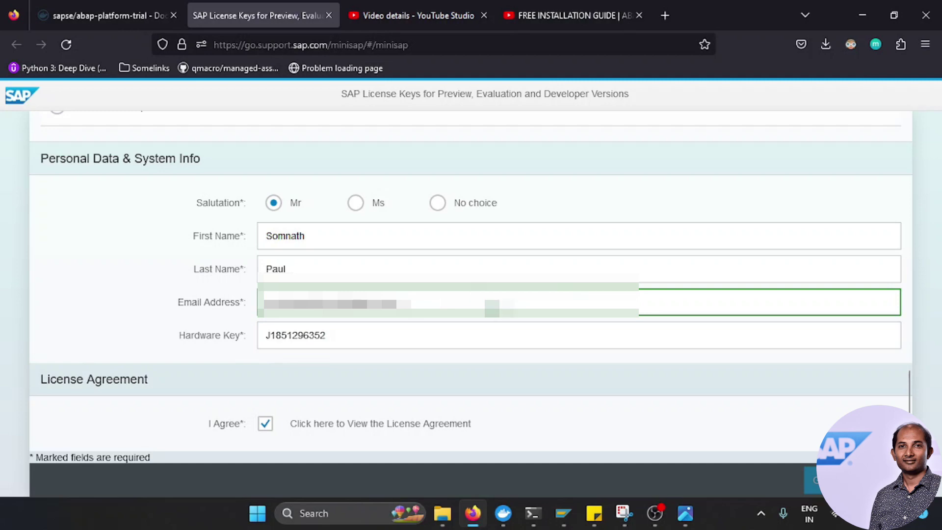
mouse_move(563, 513)
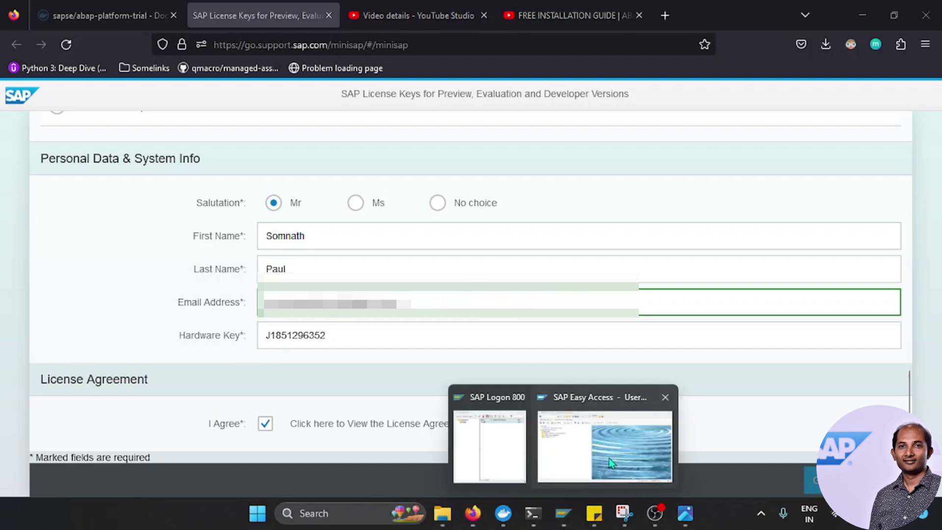
click(611, 455)
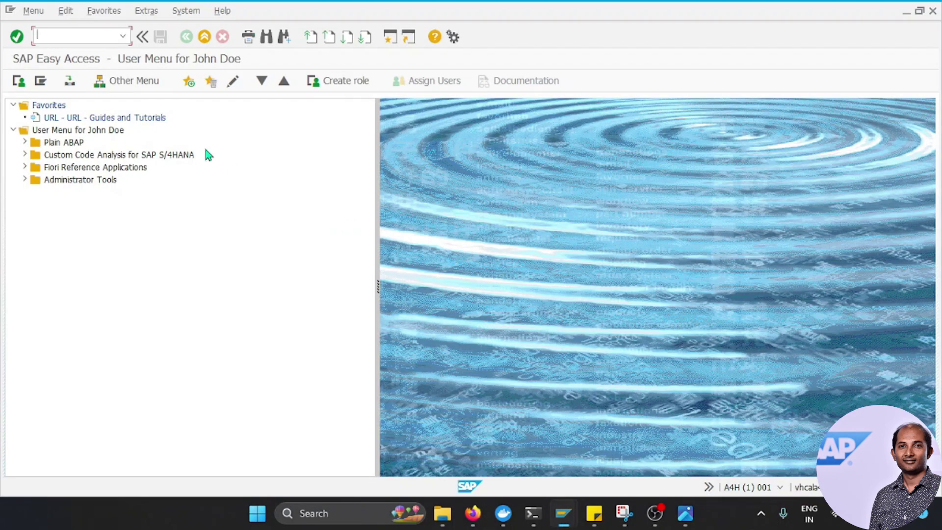
Step: Run transaction SLICENSE from SAP Easy Access
click(69, 33)
text(slicense)
key(Return)
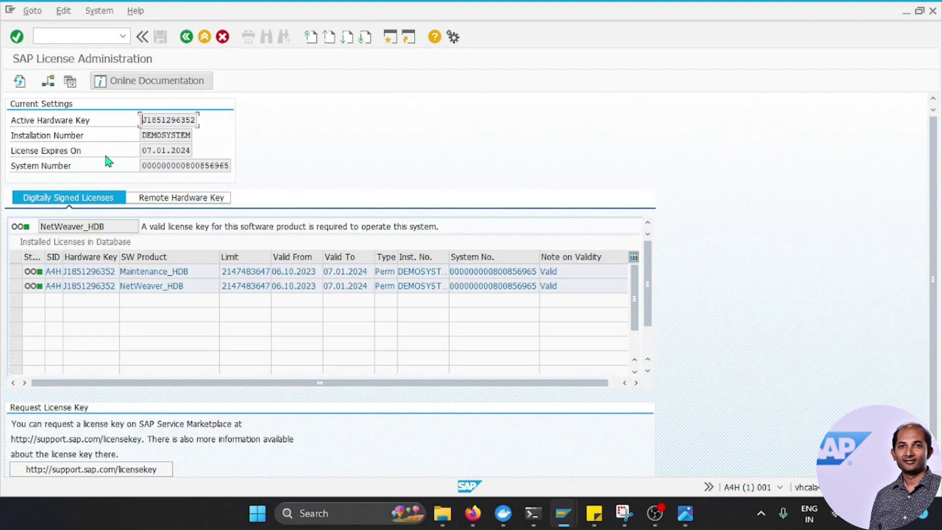
Step: Highlight the active hardware key and the license expiry date 07.01.2024
drag(142, 120, 206, 127)
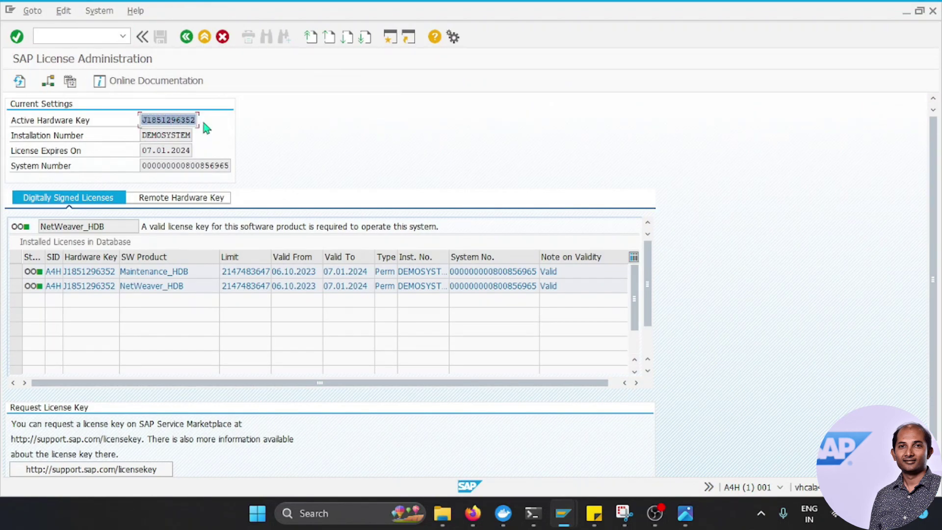
click(155, 150)
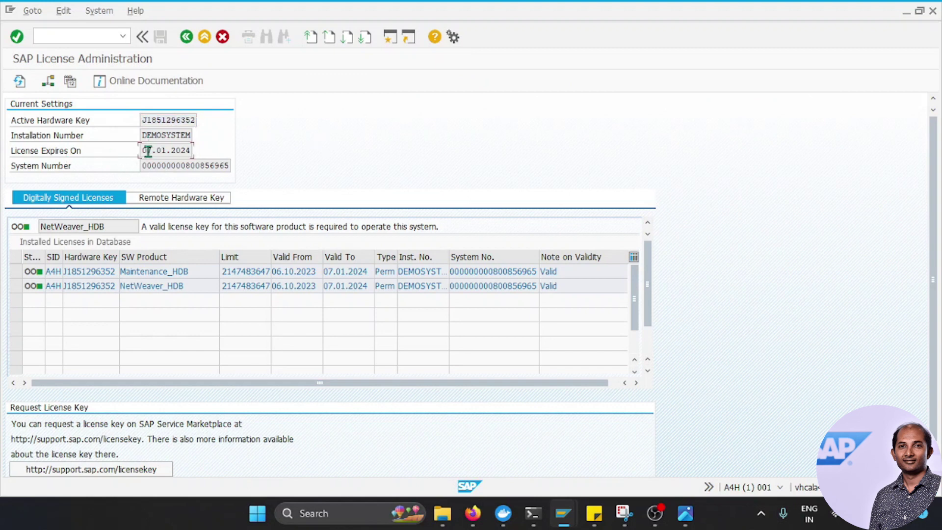
drag(145, 150, 206, 156)
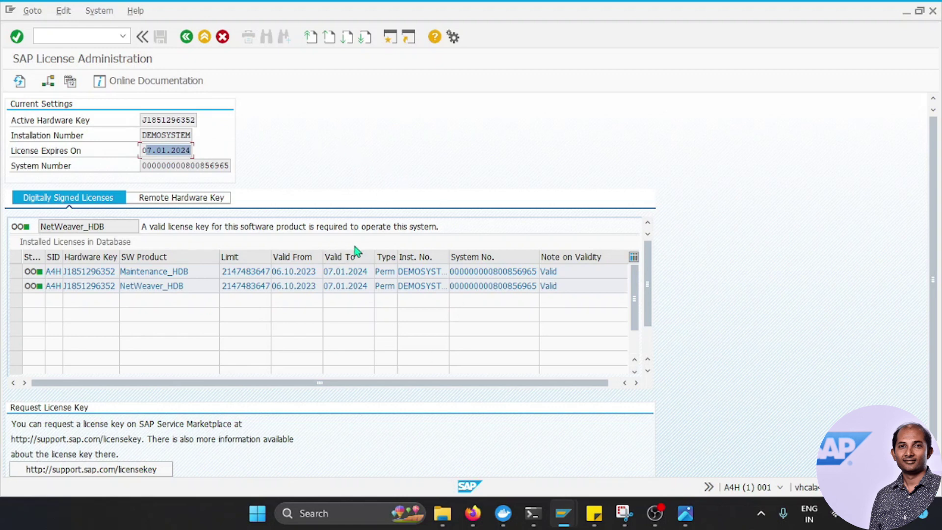
click(62, 11)
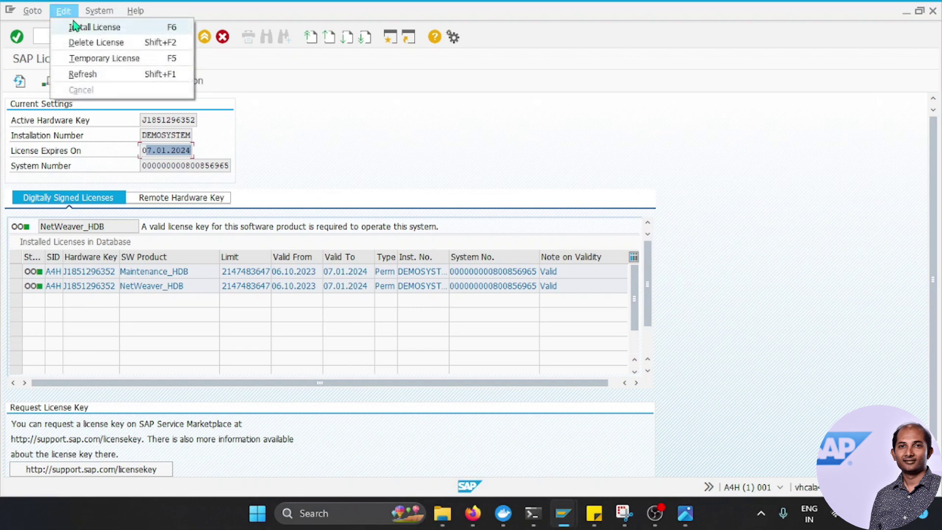
Step: Install the license keys from the A4H_Multiple file in Downloads and confirm the success message
click(95, 28)
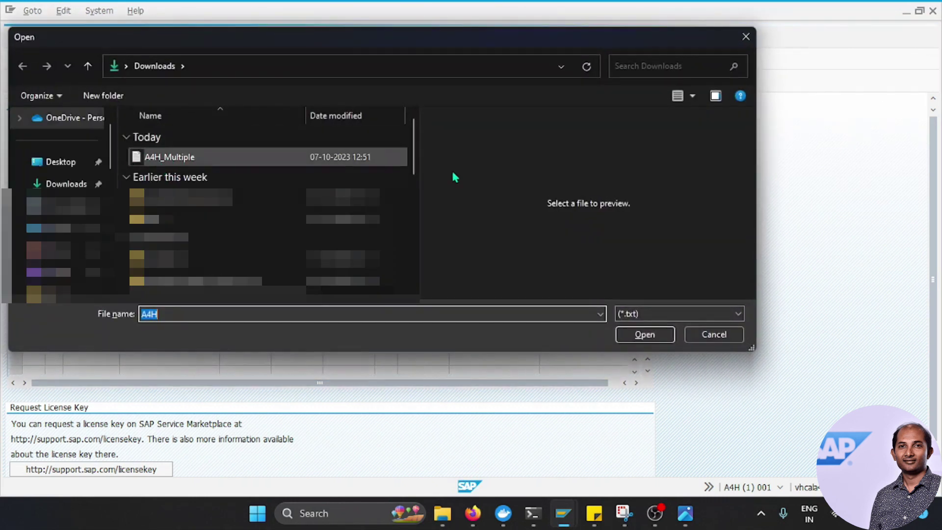
click(740, 335)
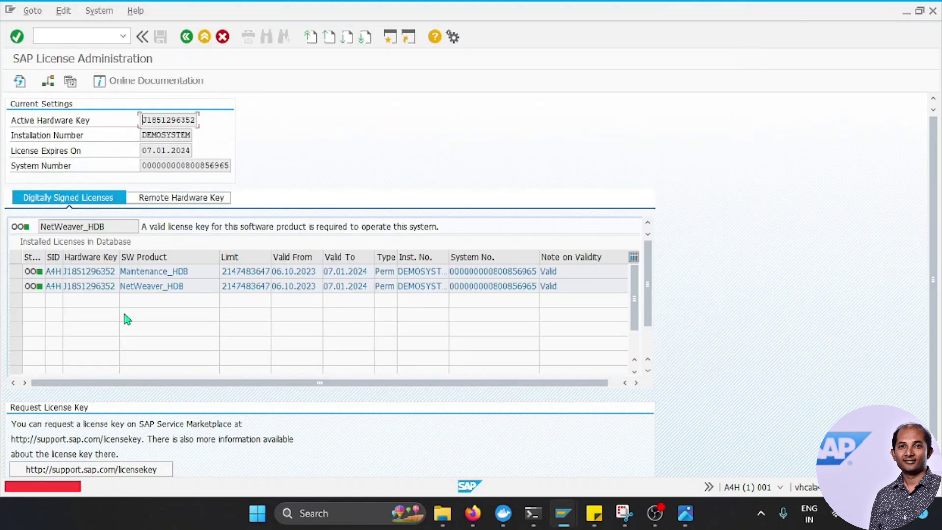
click(63, 10)
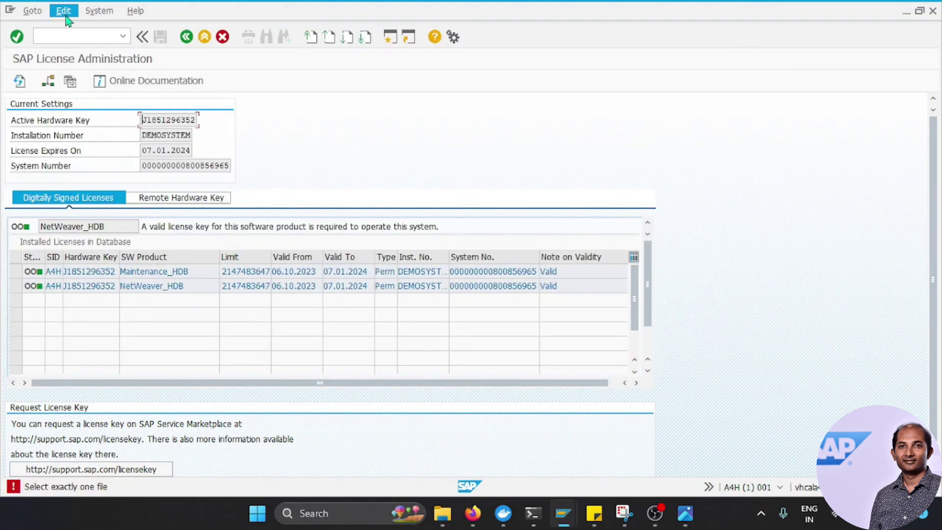
click(68, 27)
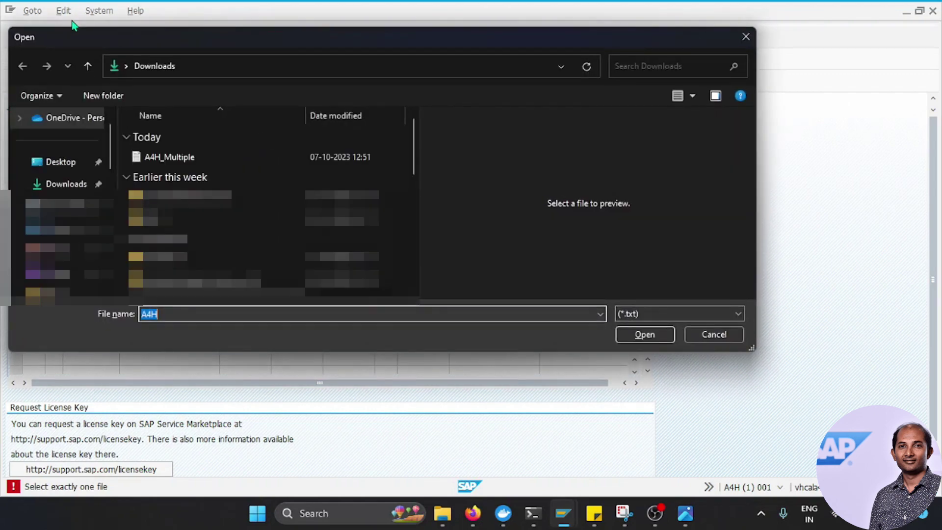
click(169, 157)
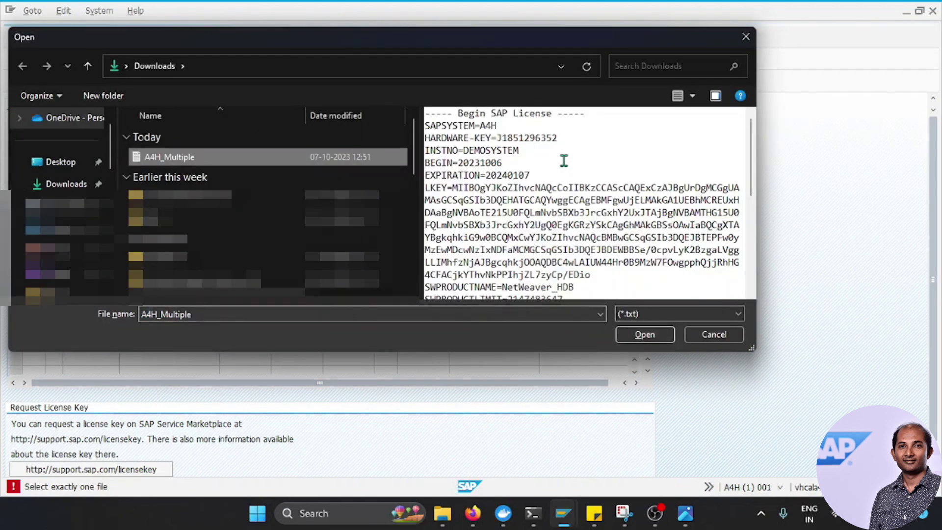
scroll(518, 177, down, 3)
scroll(517, 177, down, 3)
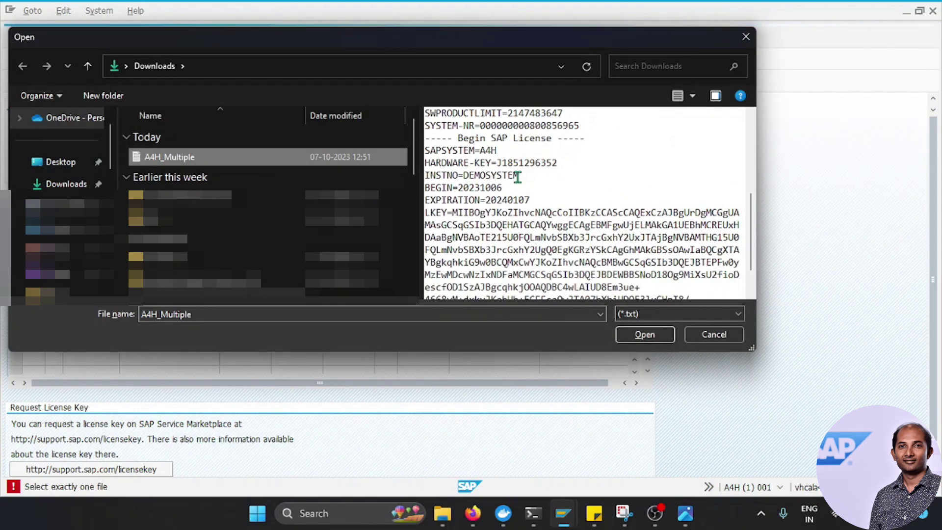
scroll(542, 193, down, 2)
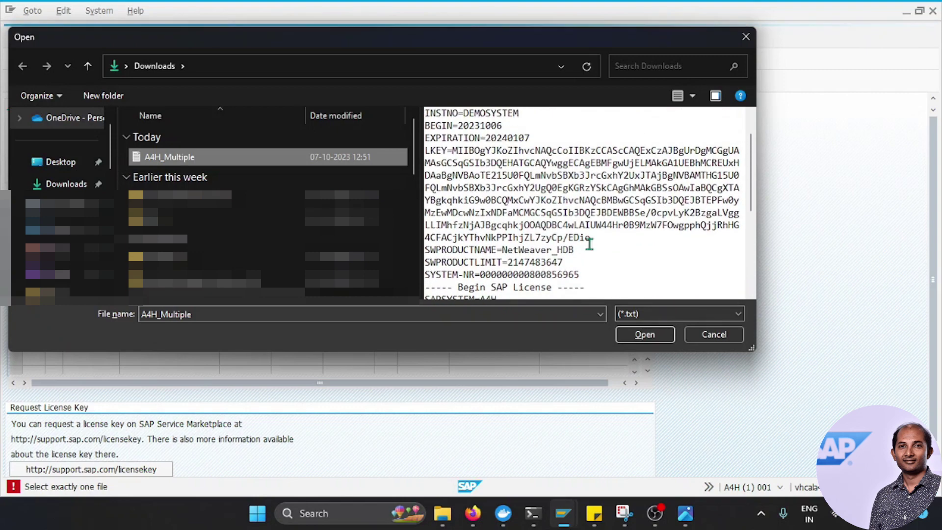
click(643, 335)
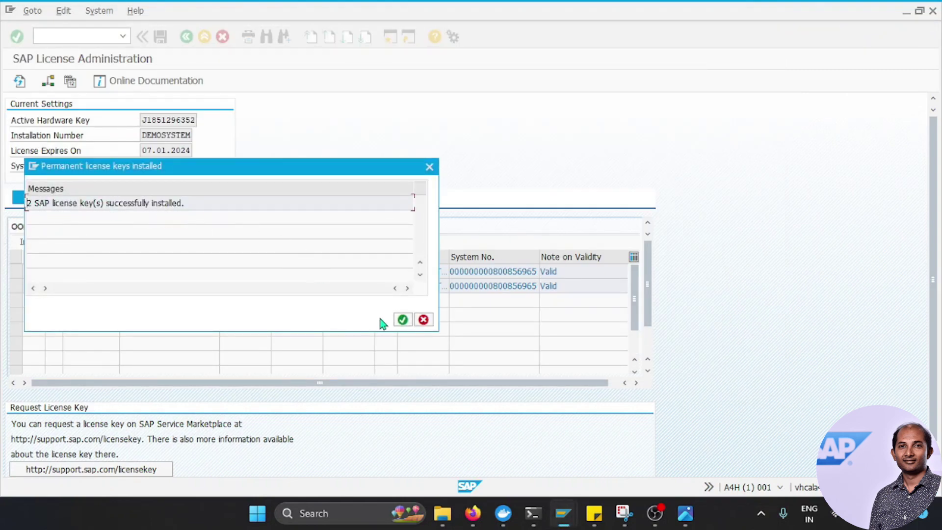
click(402, 319)
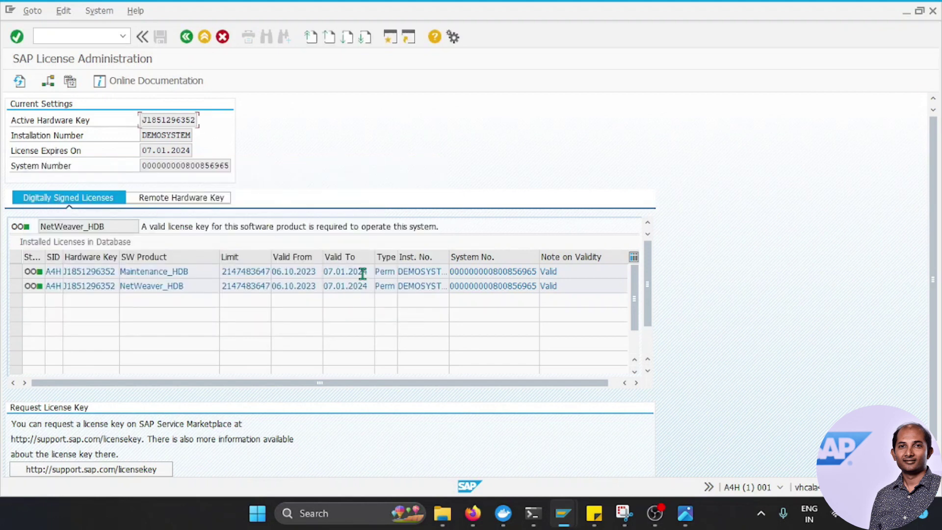
Step: Open 1.png in Photos and advance to 2.png showing licenses expired on 19.10.2023
click(695, 505)
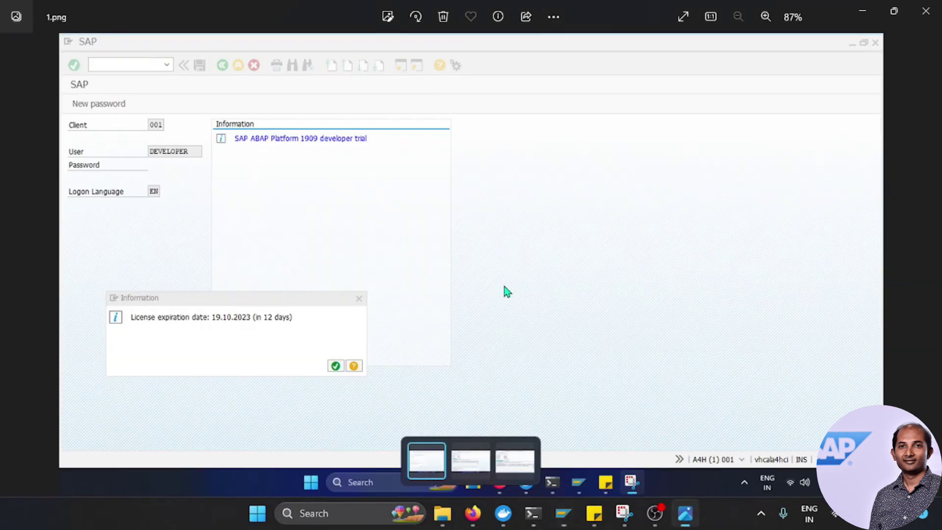
key(Right)
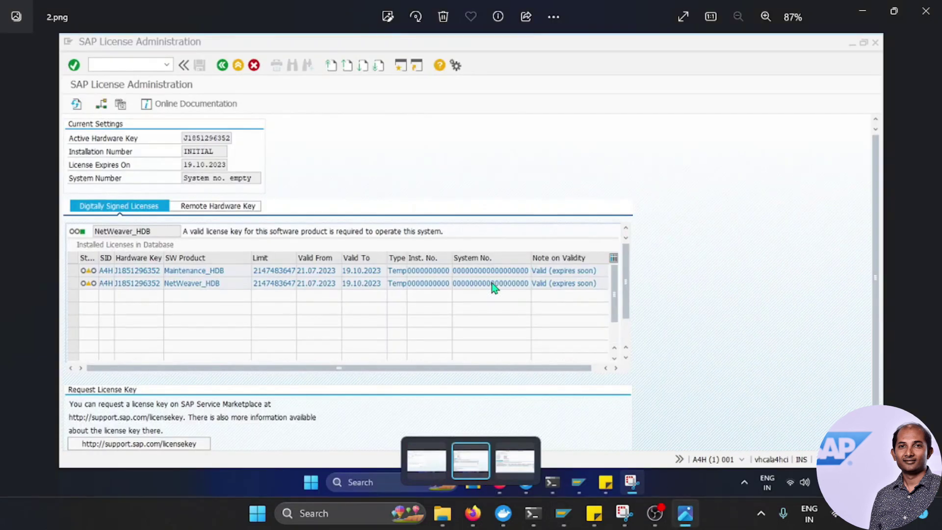